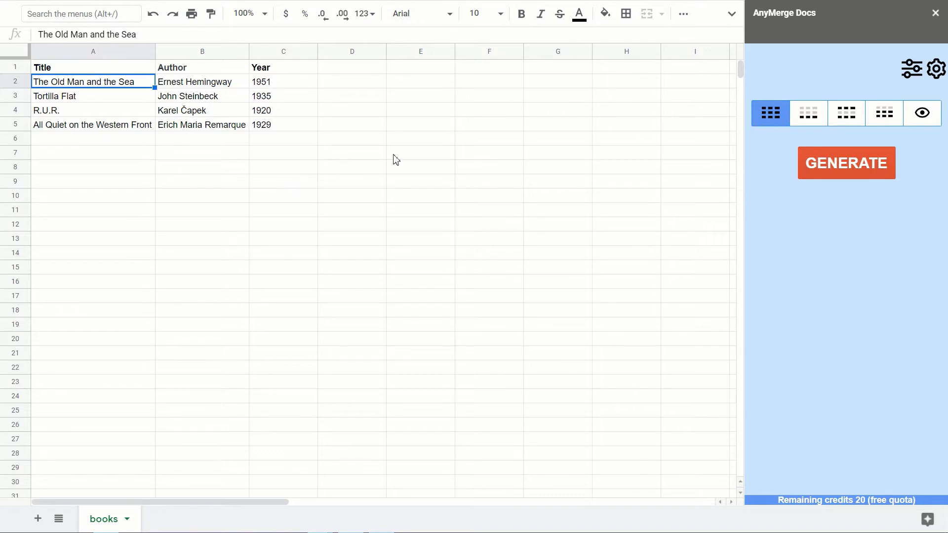
Step: In the sheet's output configuration, set Title as the source column for the output document name
{"action": "left_click", "coordinate": [908, 70]}
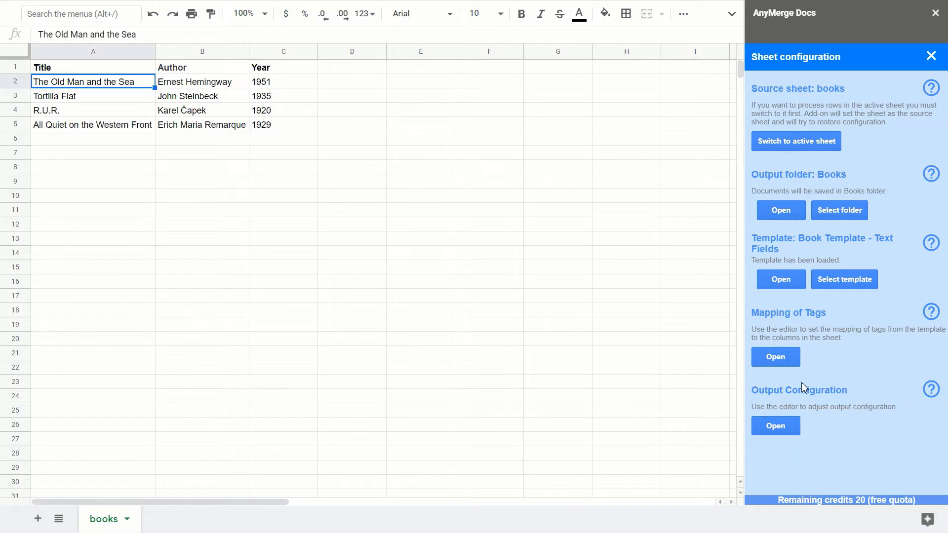
{"action": "left_click", "coordinate": [776, 427]}
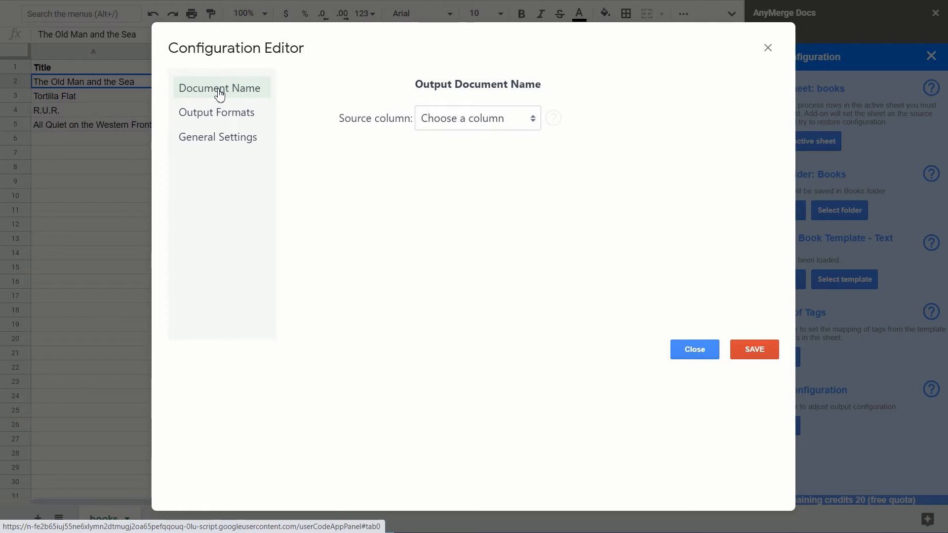
{"action": "left_click", "coordinate": [439, 125]}
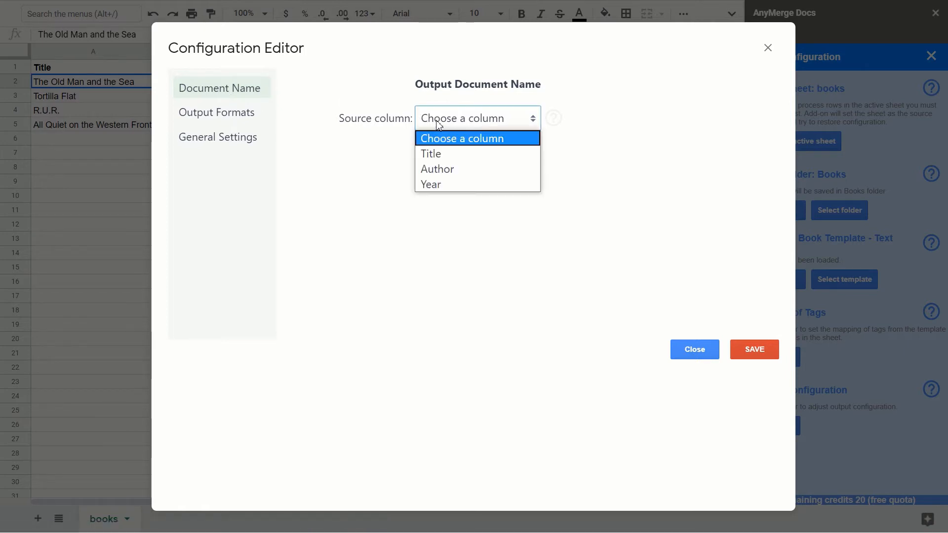
{"action": "left_click", "coordinate": [432, 155]}
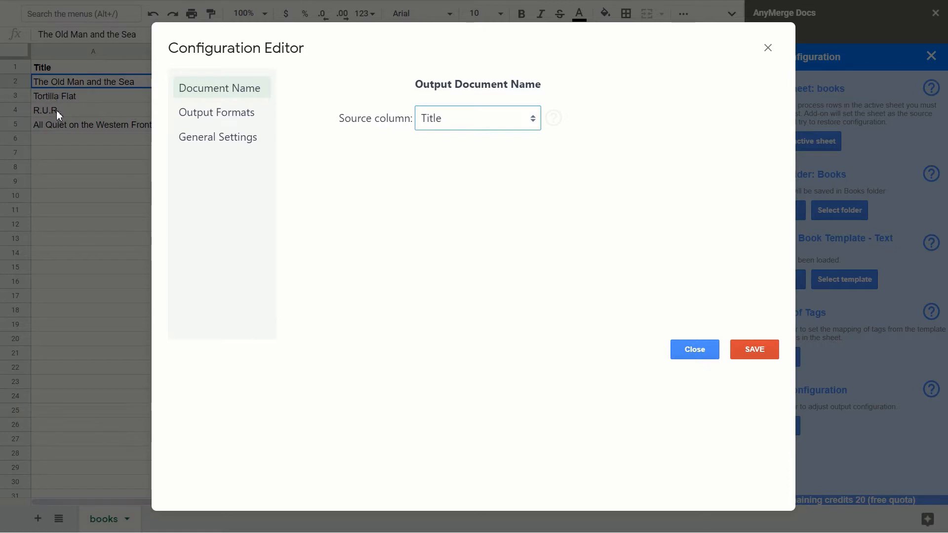
Step: Check the output formats and general settings, and save the output configuration
{"action": "left_click", "coordinate": [206, 119]}
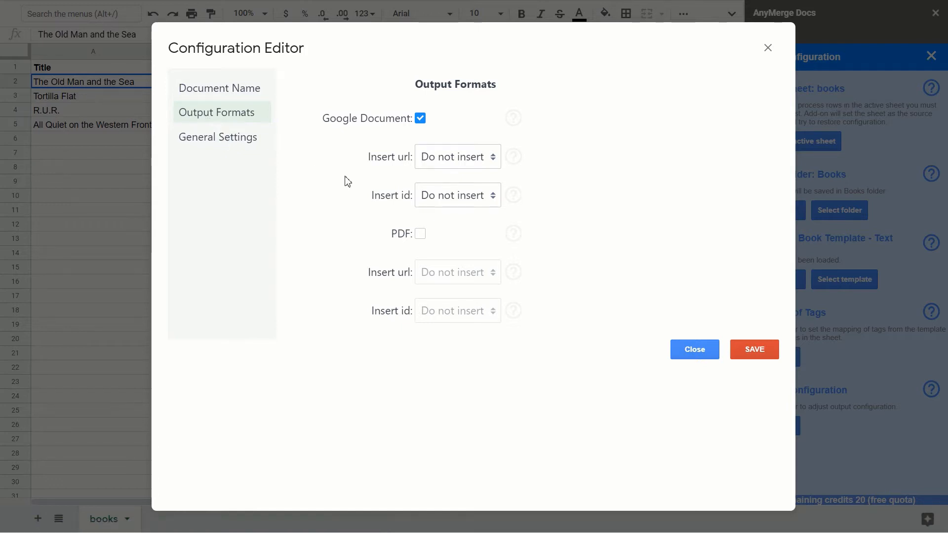
{"action": "left_click", "coordinate": [229, 147]}
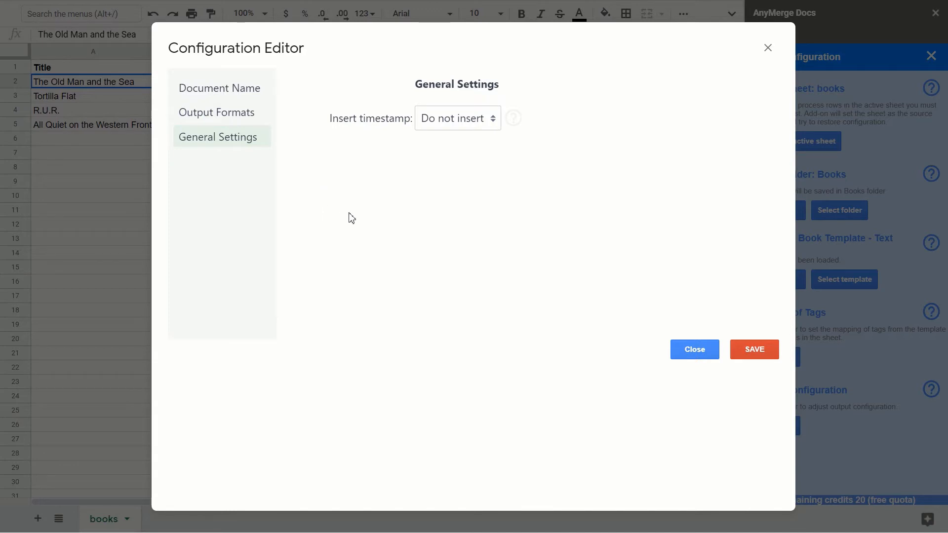
{"action": "left_click", "coordinate": [227, 87]}
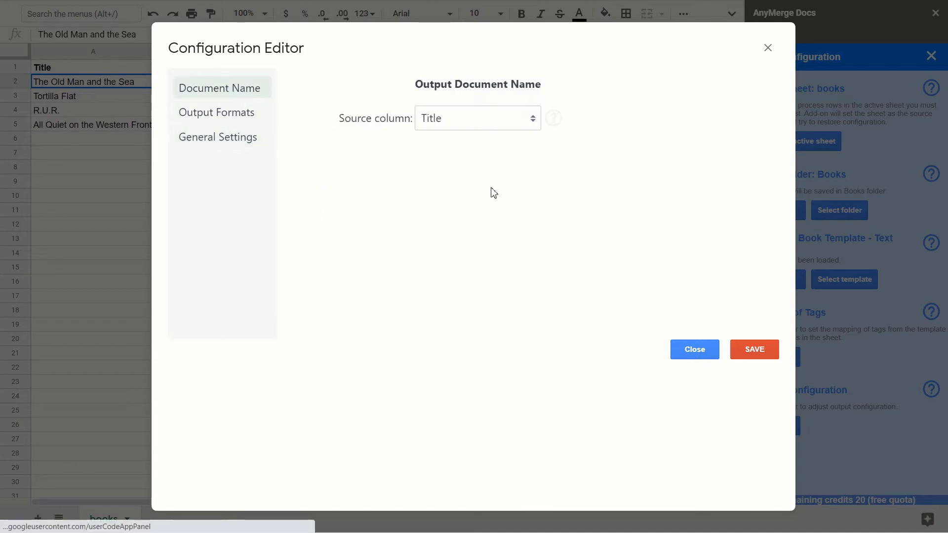
{"action": "left_click", "coordinate": [755, 351]}
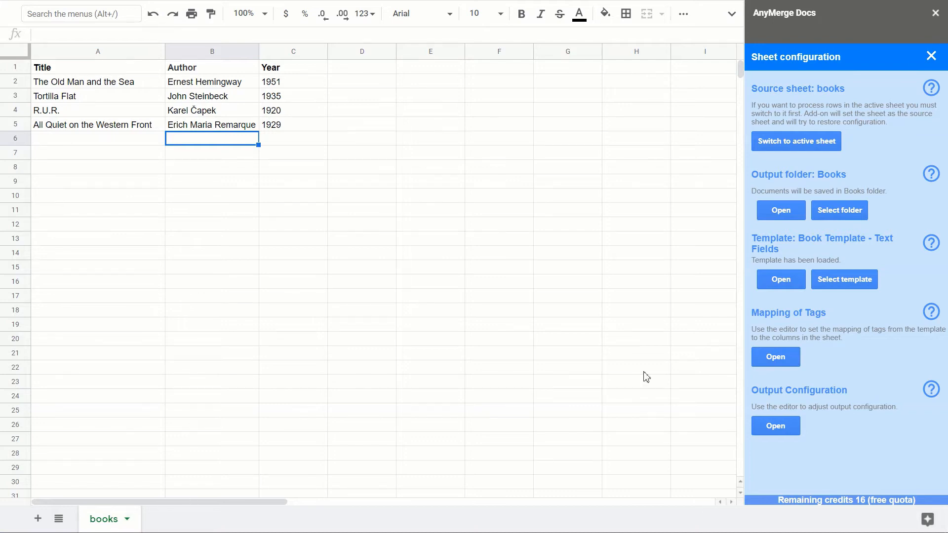
Step: Review the output folder, template and tag mapping settings against the Title, Author and Year columns, and close the sheet configuration
{"action": "double_click", "coordinate": [837, 177]}
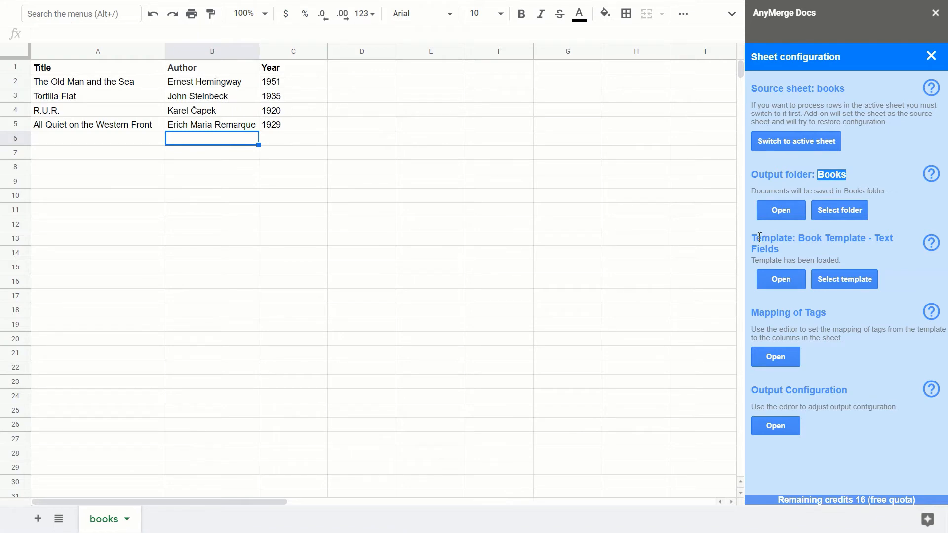
{"action": "left_click_drag", "start_coordinate": [751, 238], "coordinate": [780, 250]}
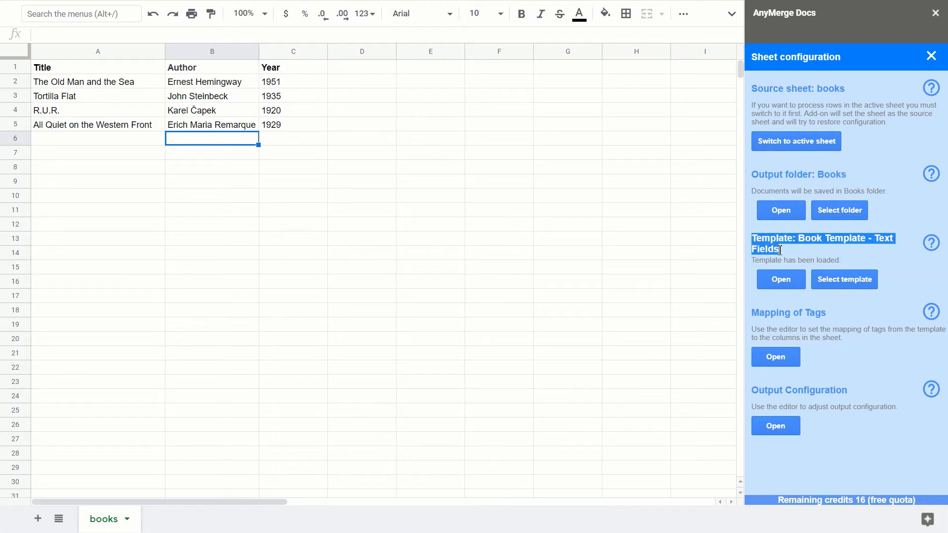
{"action": "left_click", "coordinate": [780, 250]}
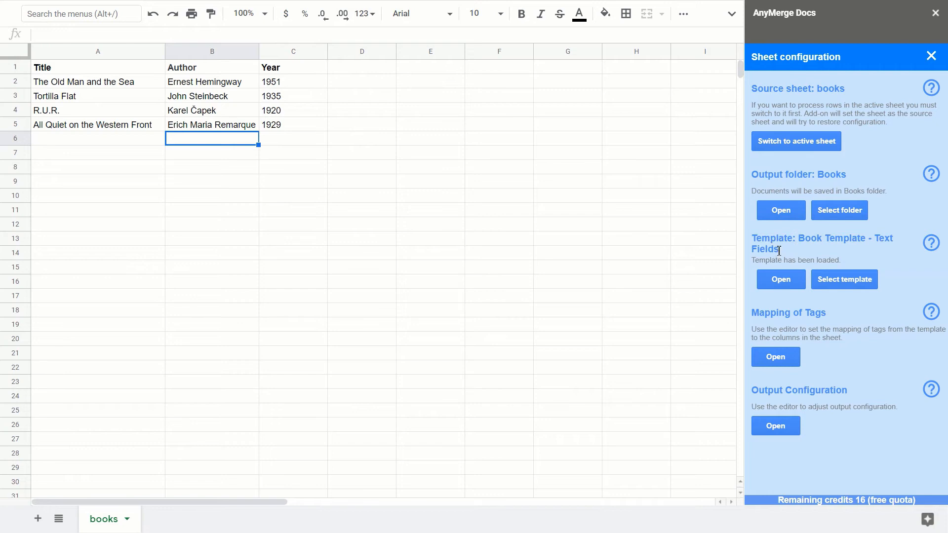
{"action": "double_click", "coordinate": [757, 312]}
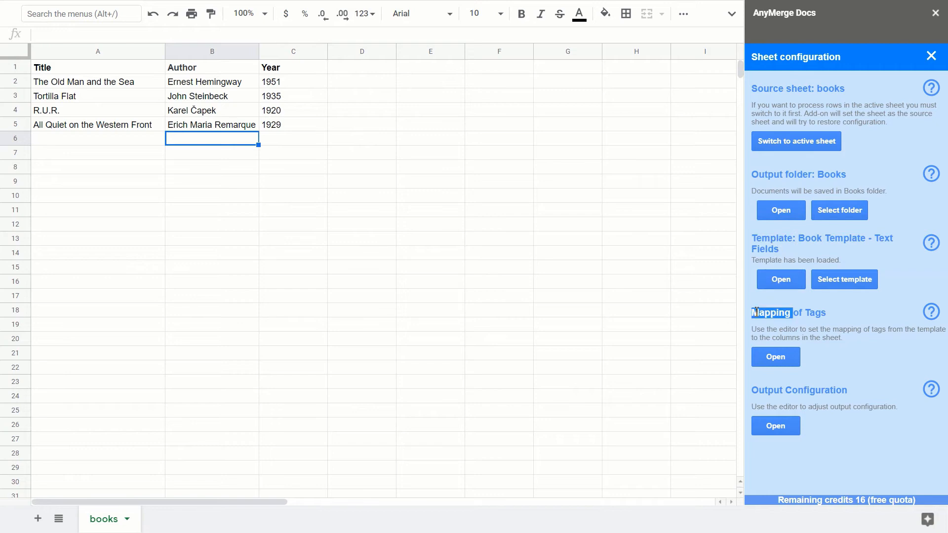
{"action": "double_click", "coordinate": [766, 240]}
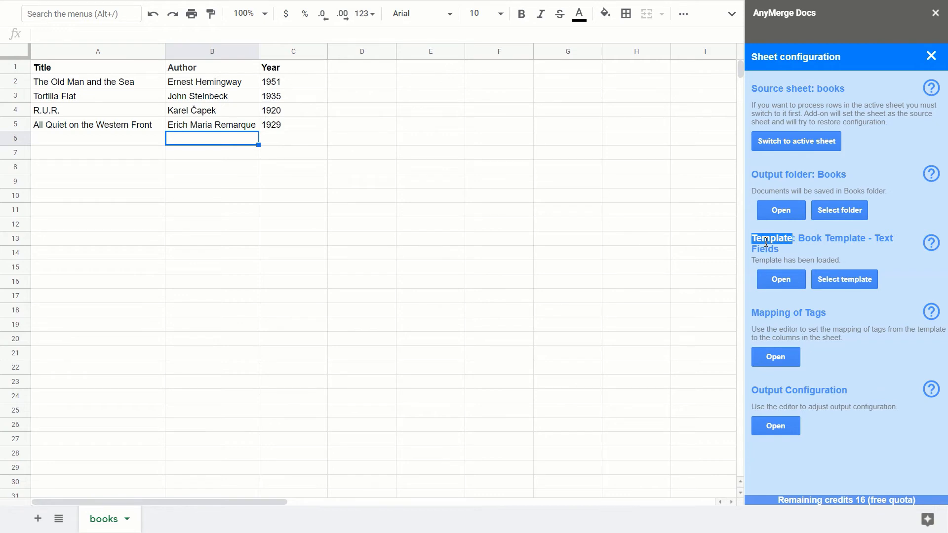
{"action": "left_click", "coordinate": [137, 53]}
{"action": "left_click", "coordinate": [192, 56]}
{"action": "left_click", "coordinate": [296, 55]}
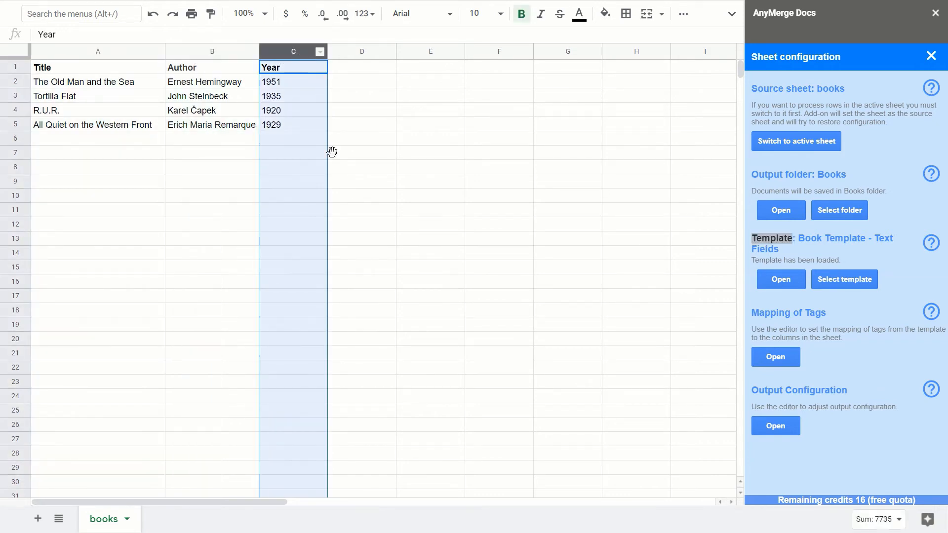
{"action": "left_click", "coordinate": [293, 169]}
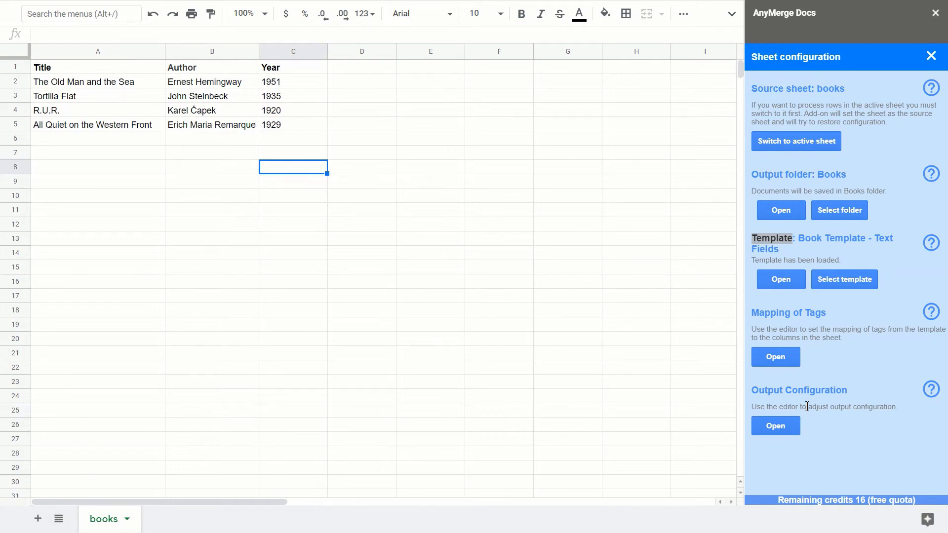
{"action": "left_click", "coordinate": [932, 58]}
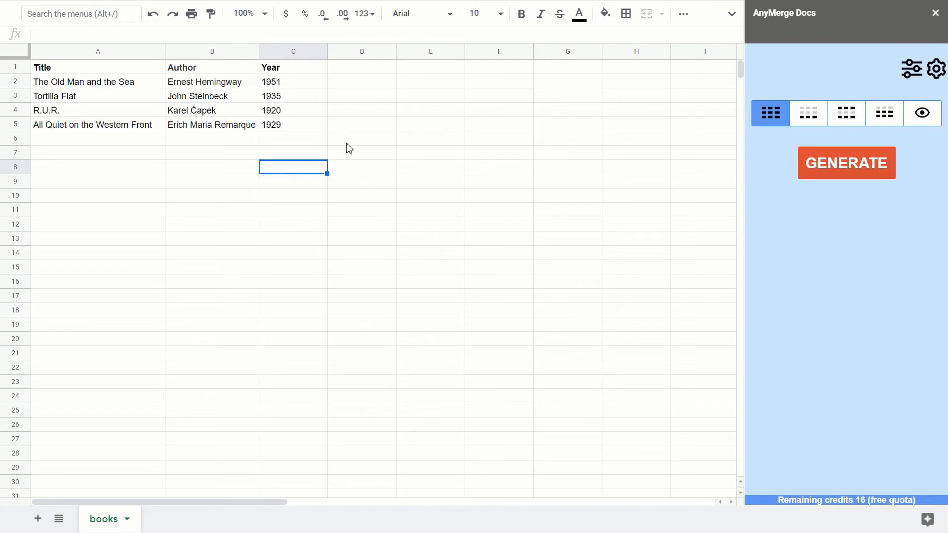
Step: Look over the book records in rows 2 to 5 one by one
{"action": "left_click", "coordinate": [16, 81]}
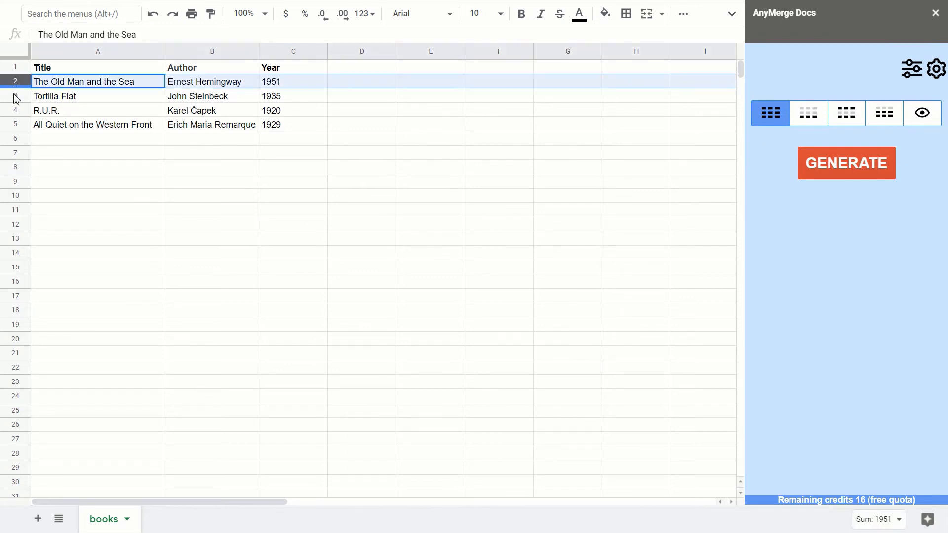
{"action": "left_click", "coordinate": [16, 97]}
{"action": "left_click", "coordinate": [19, 111]}
{"action": "left_click", "coordinate": [19, 125]}
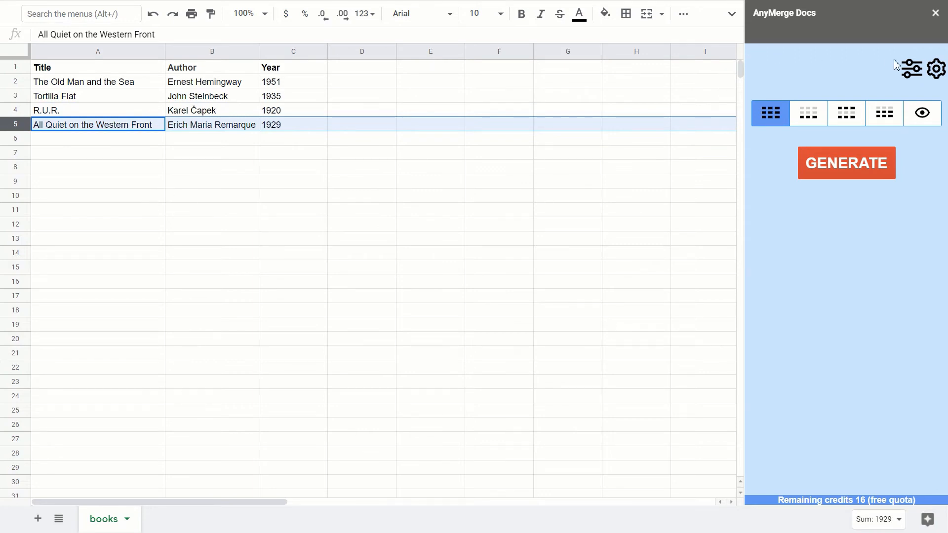
{"action": "left_click", "coordinate": [909, 69]}
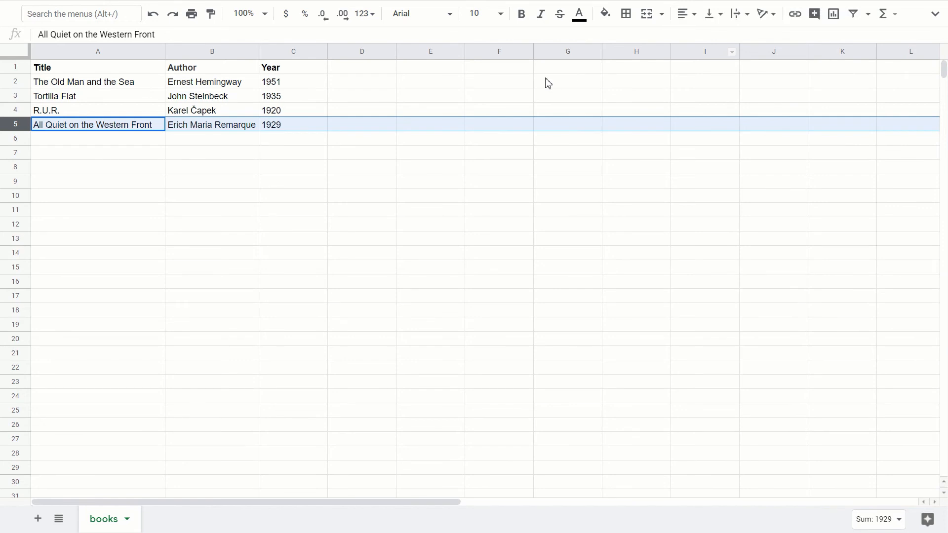
Step: Show the spreadsheet's menu bar and open the AnyMerge Docs add-on
{"action": "left_click", "coordinate": [941, 18]}
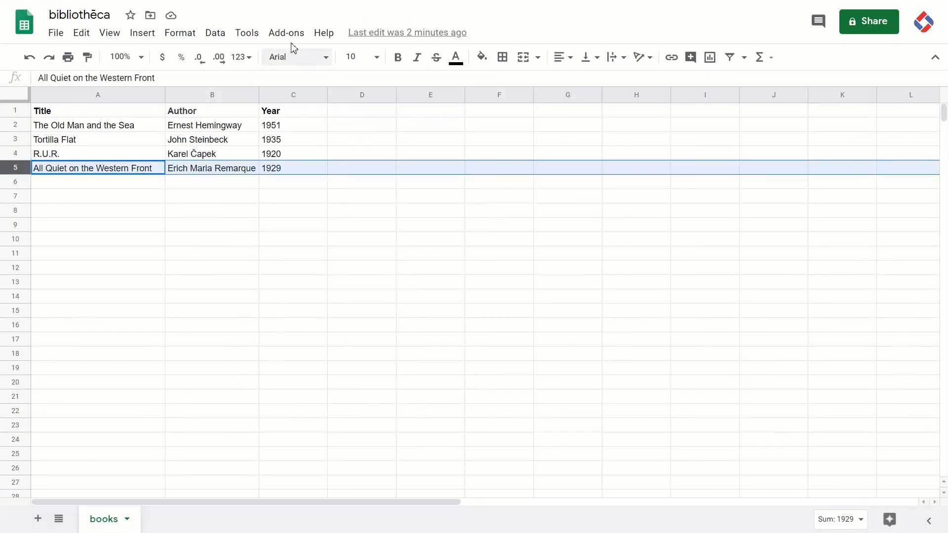
{"action": "left_click", "coordinate": [289, 35]}
{"action": "mouse_move", "coordinate": [302, 93]}
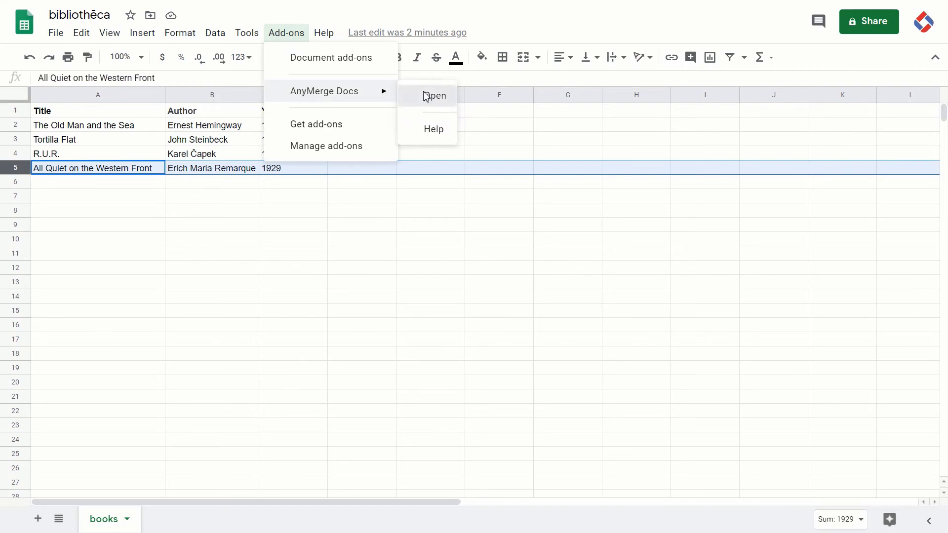
{"action": "left_click", "coordinate": [427, 96]}
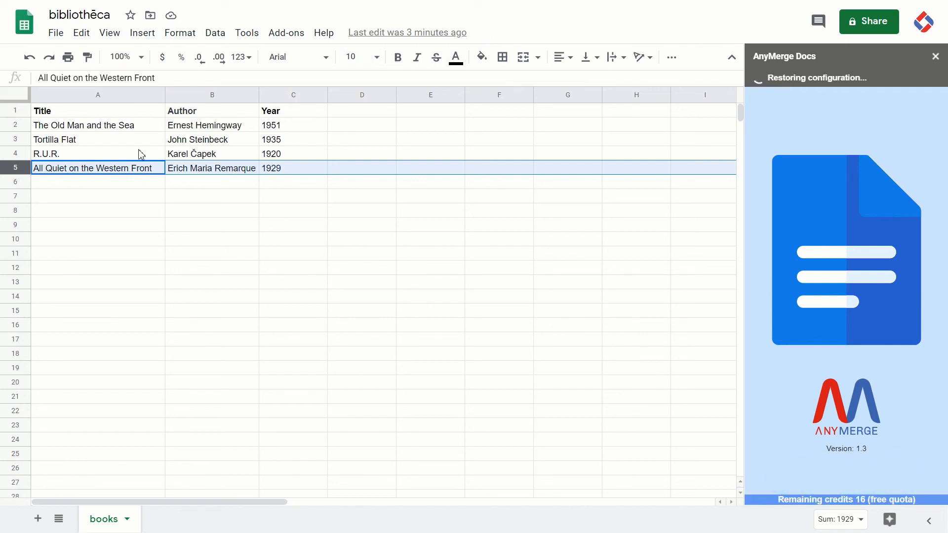
{"action": "key", "text": "Down"}
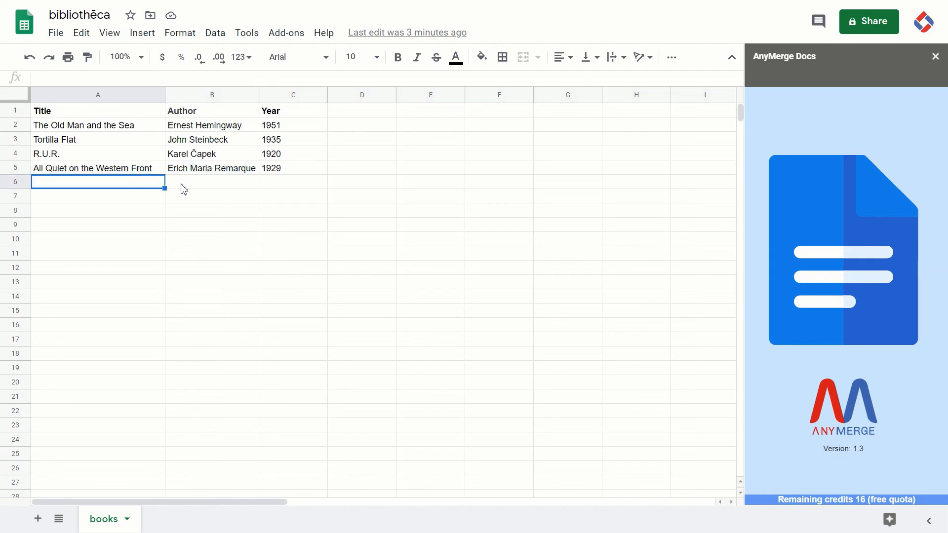
{"action": "left_click", "coordinate": [184, 189]}
{"action": "left_click", "coordinate": [276, 191]}
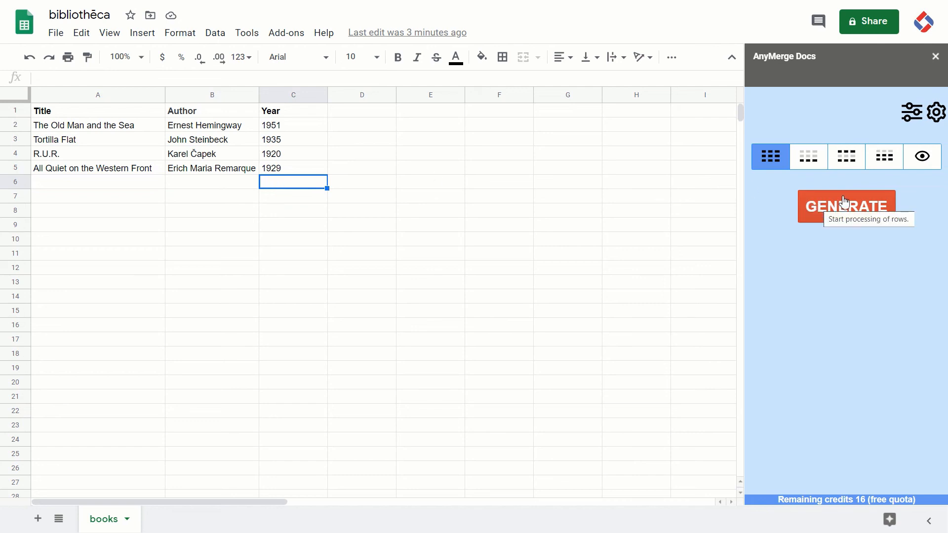
Step: Check the sheet configuration for the books sheet and generate the documents from its rows
{"action": "left_click", "coordinate": [934, 113]}
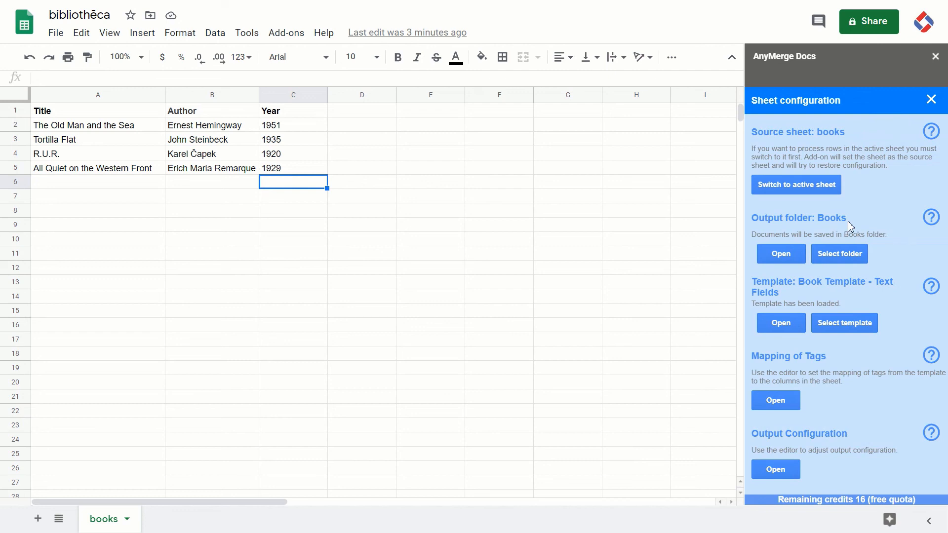
{"action": "left_click", "coordinate": [932, 99]}
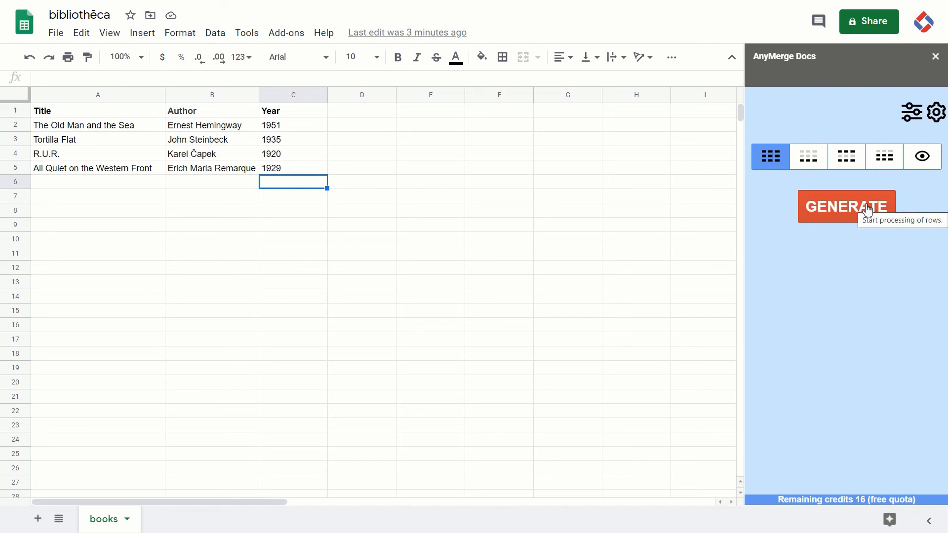
{"action": "left_click", "coordinate": [867, 207]}
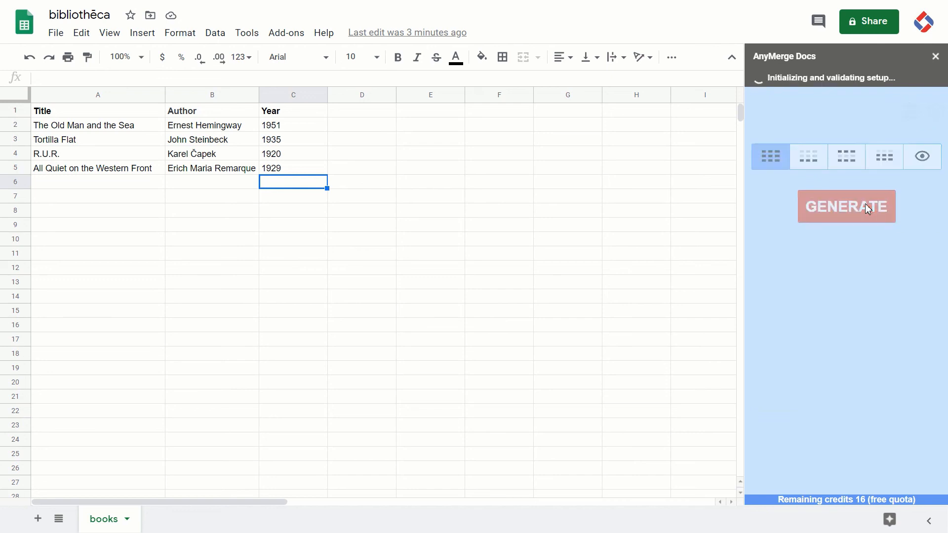